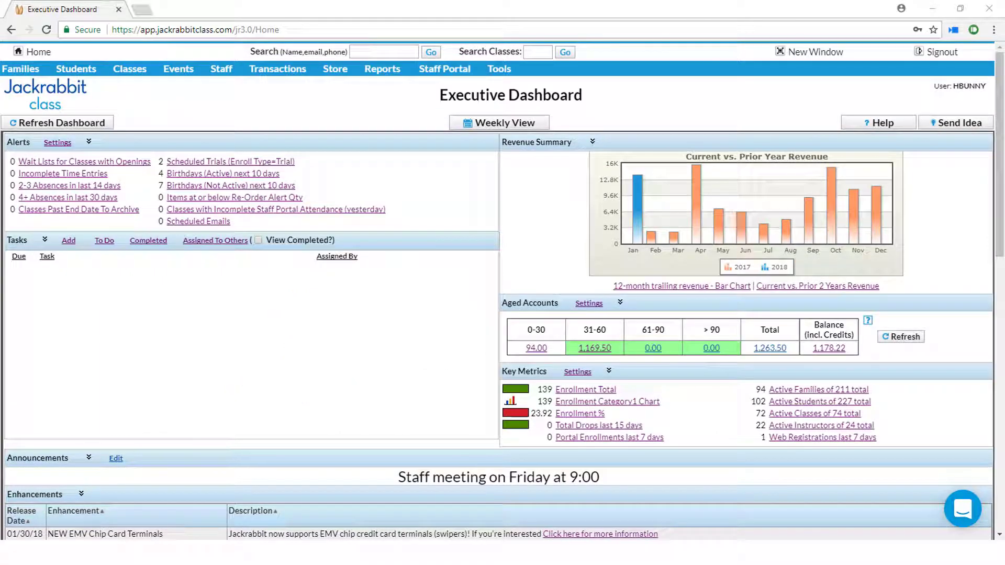
Step: Reach the QuickBooks Export page's Assign/Edit QuickBooks Accounts table via Tools
left_click(502, 70)
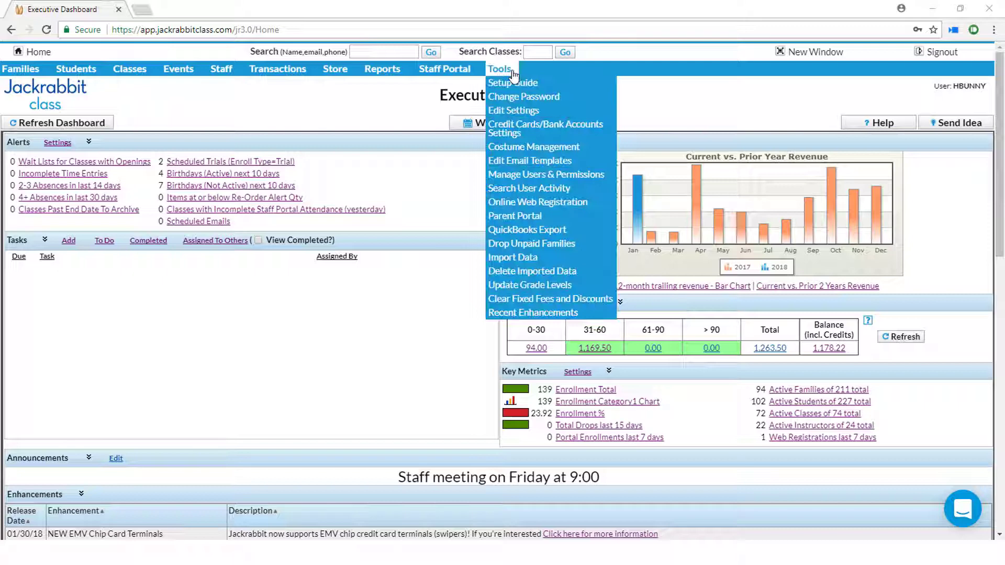
left_click(600, 230)
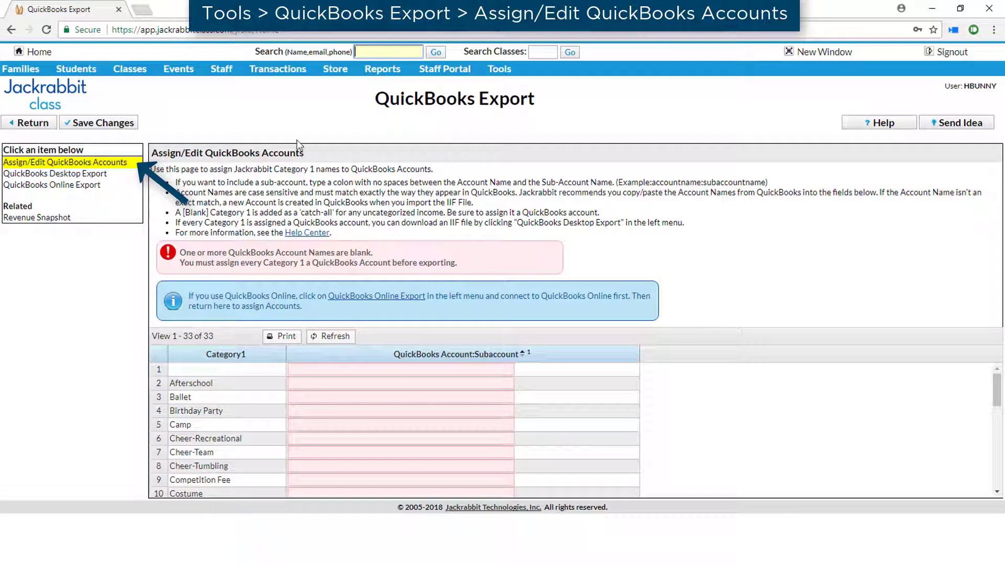
Step: Paste the QuickBooks account name into the Afterschool row and move to the Ballet row
left_click(131, 165)
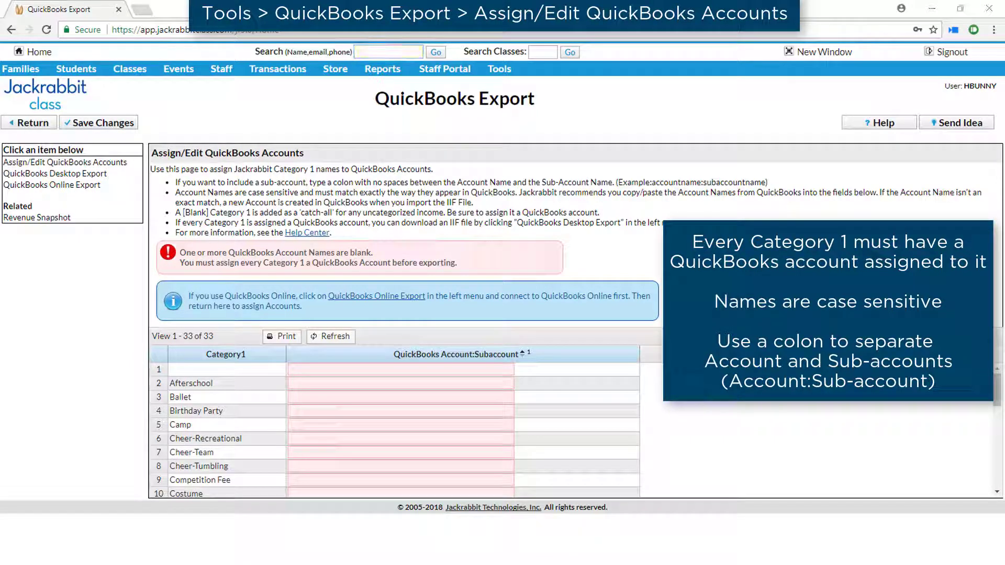
left_click(304, 384)
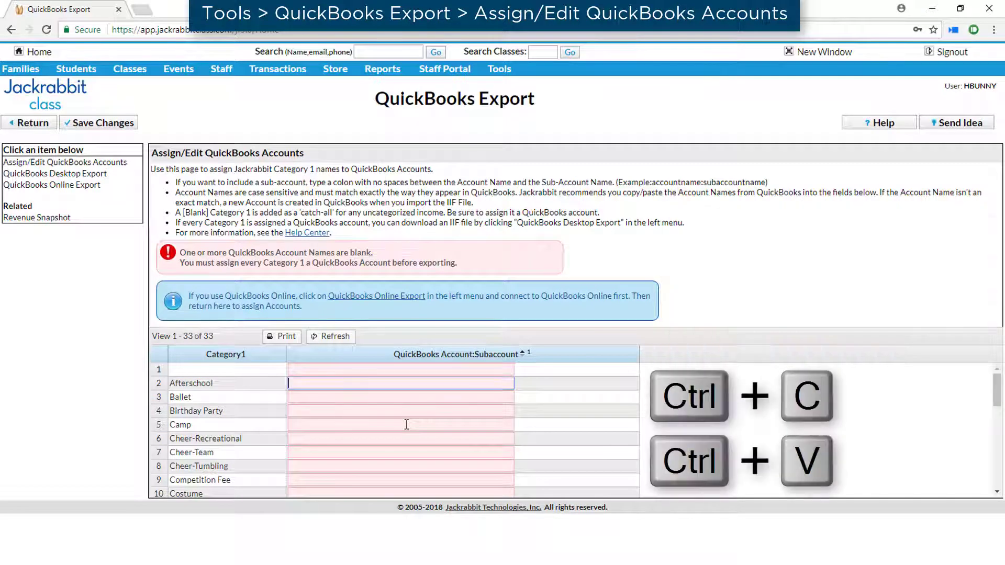
type("Tuition")
left_click(333, 398)
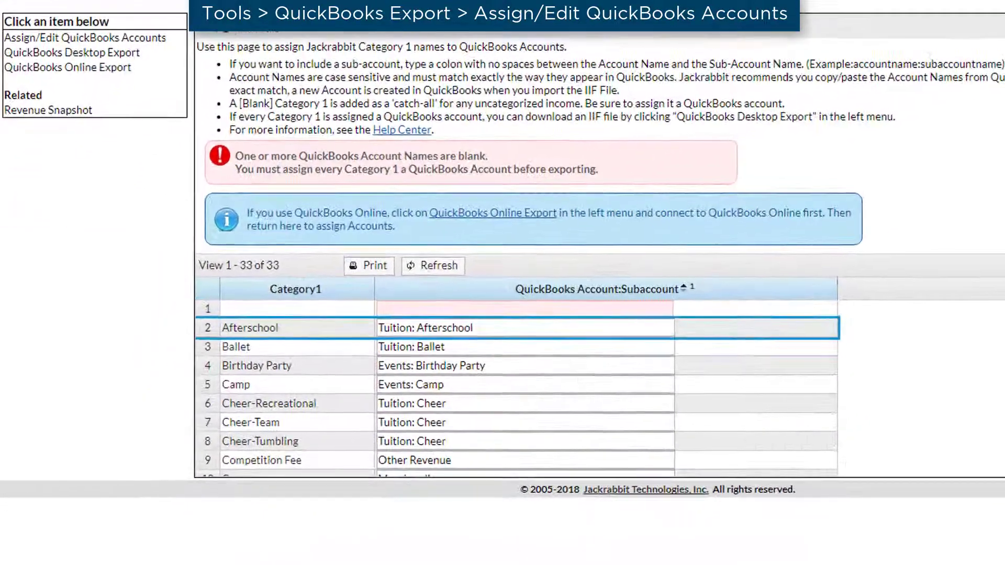
Step: Map the blank Category 1 row to Ask My Accountant and save all account assignments
left_click(542, 309)
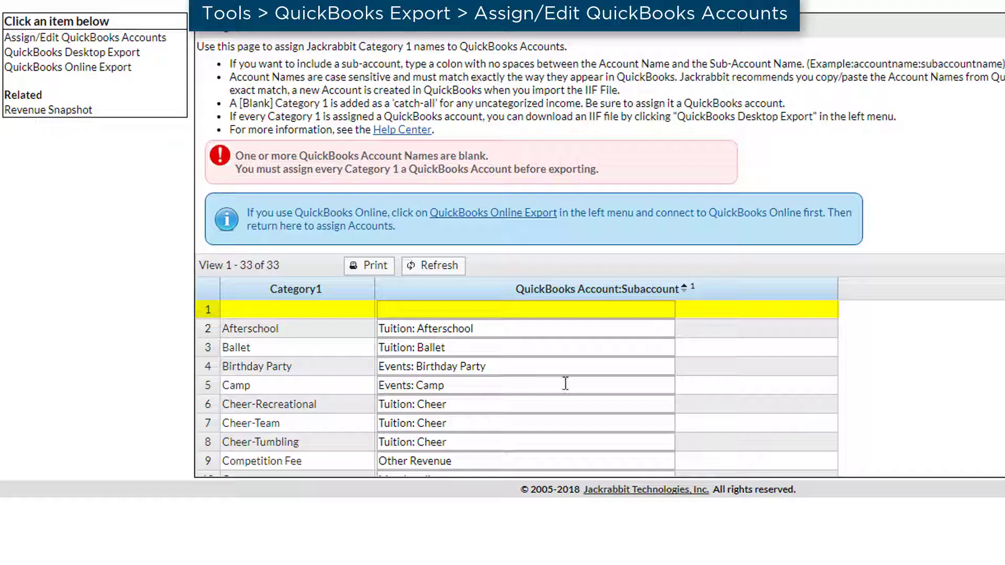
left_click(454, 313)
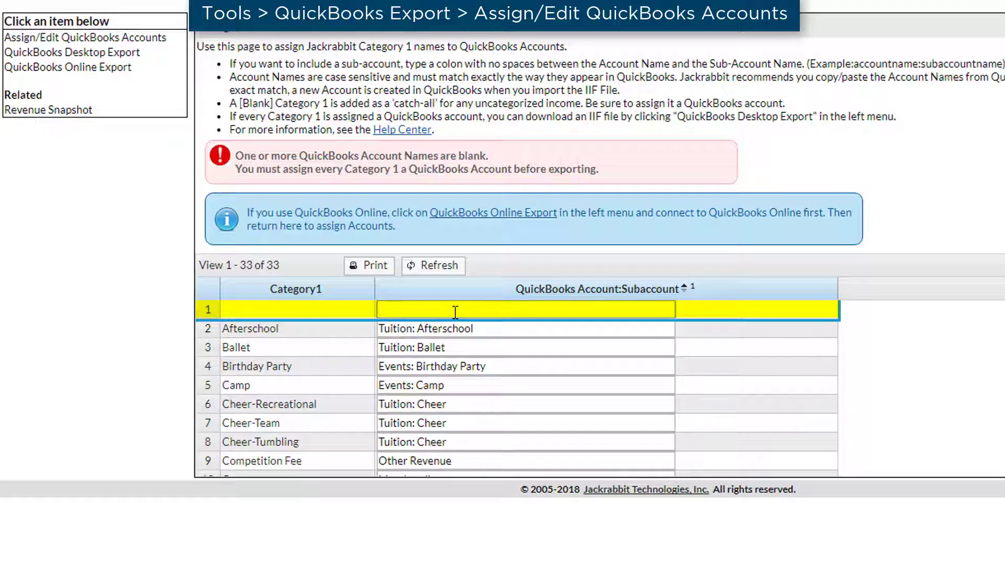
type("Ask My Accountant")
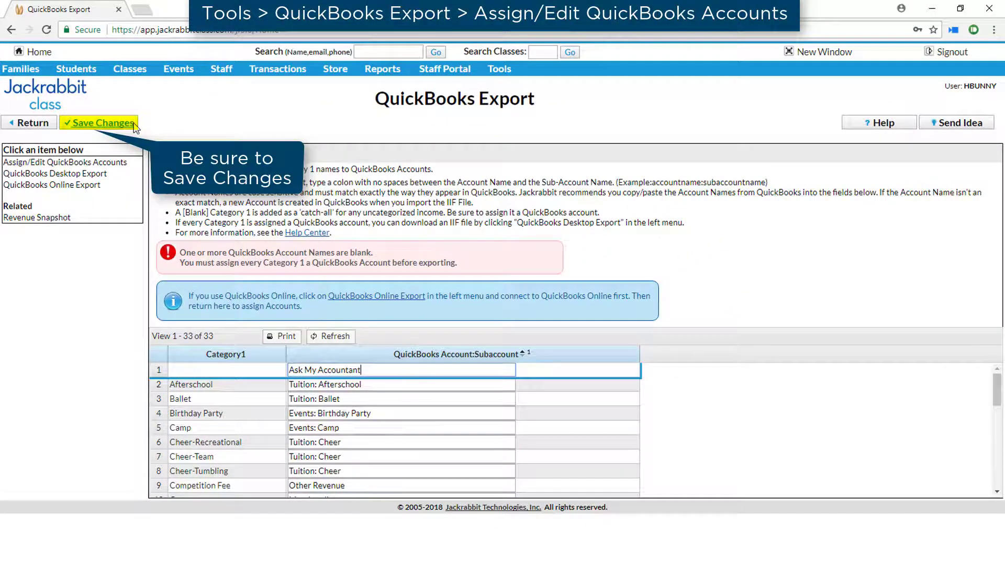
left_click(102, 123)
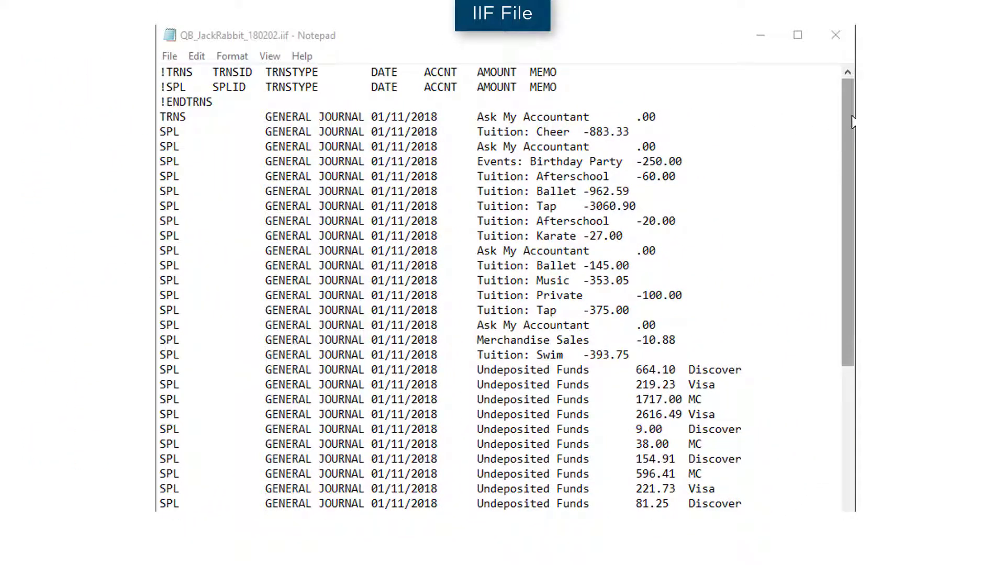
left_click_drag(850, 119, 848, 345)
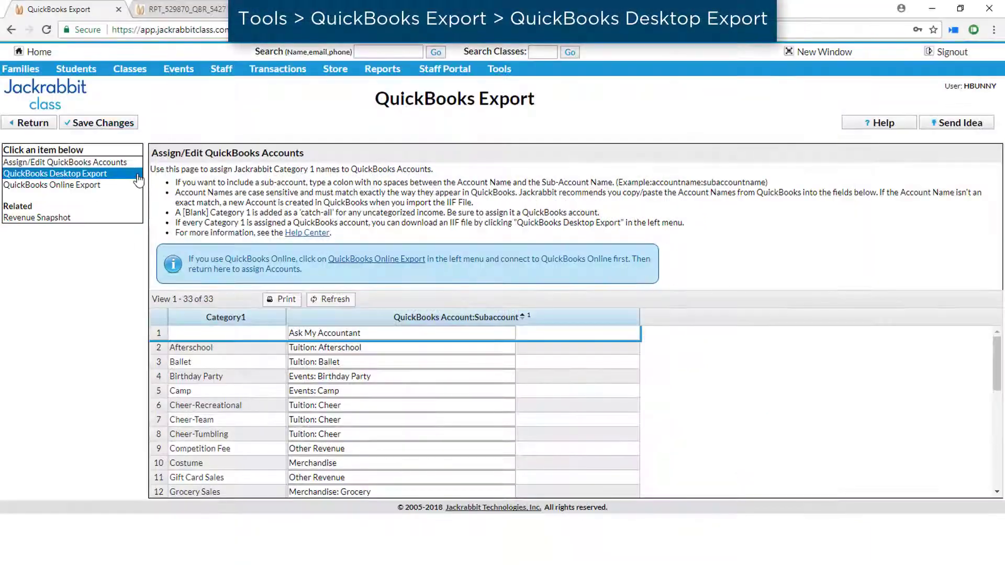
Step: Download the QuickBooks Desktop IIF file for payments dated 01/01/2018 through 01/31/2018
left_click(95, 174)
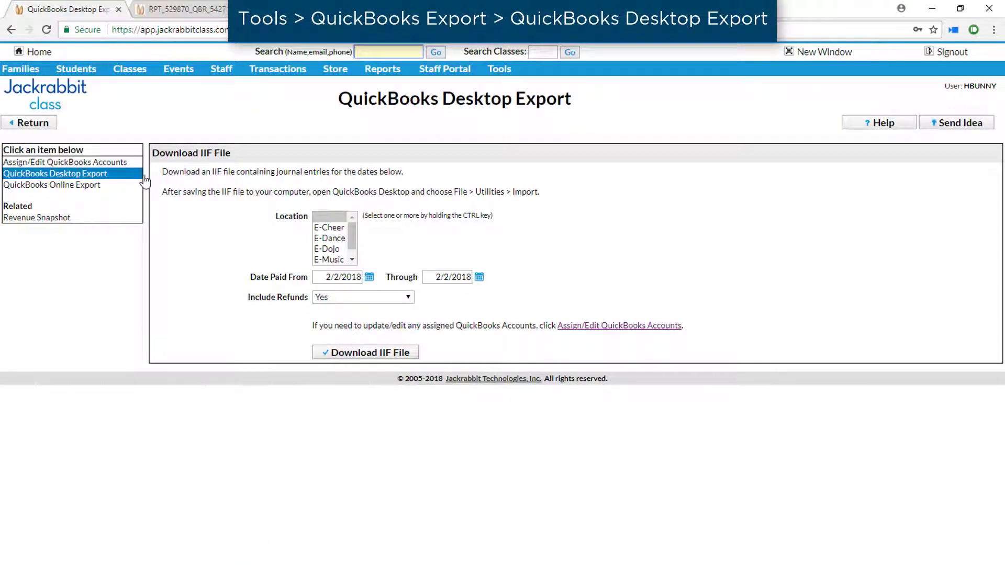
left_click(338, 277)
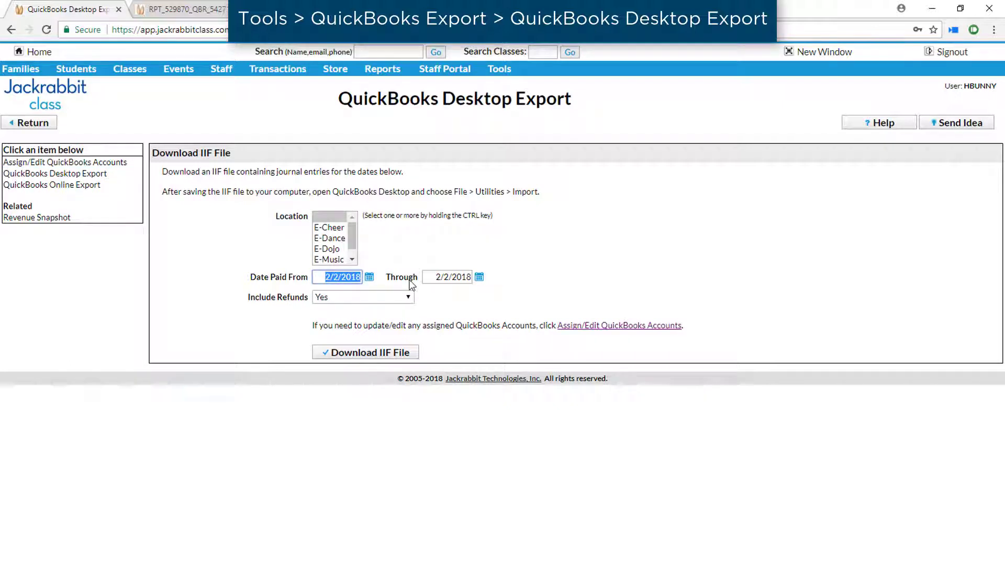
type("01/01/201")
type("8")
key("Tab")
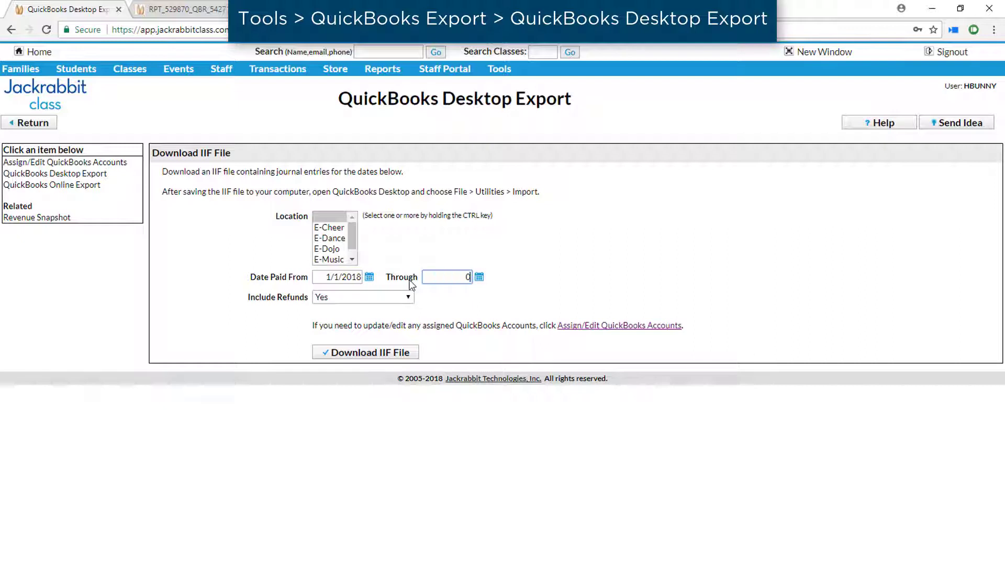
type("01/31/2018")
left_click(398, 357)
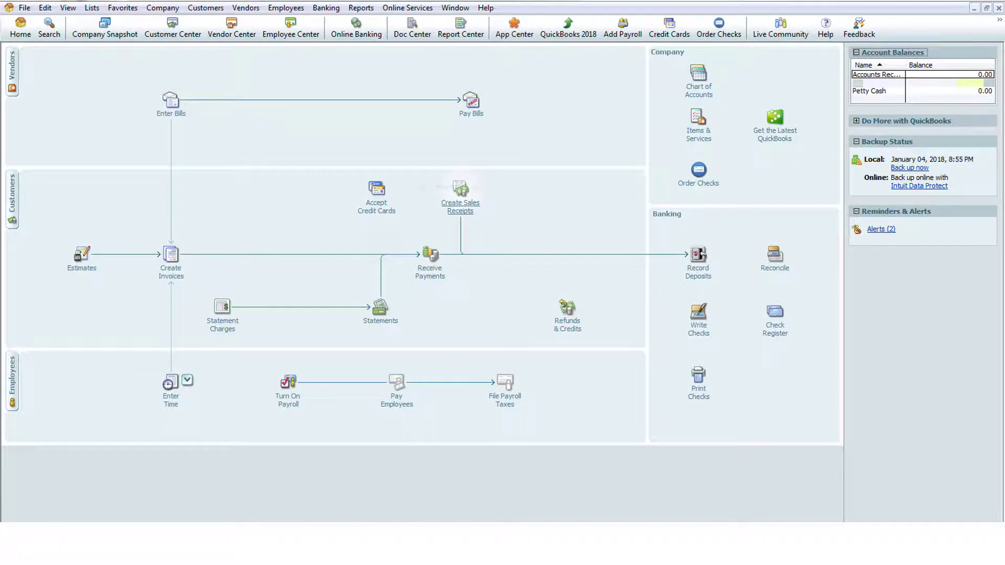
Step: Bring up QuickBooks Desktop's File menu to reach the Utilities import options
left_click(25, 7)
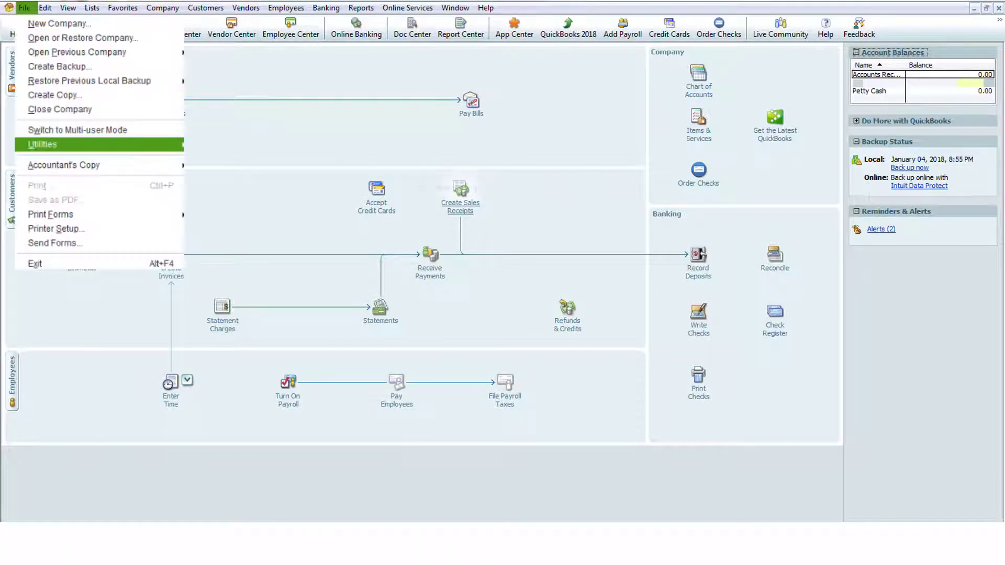